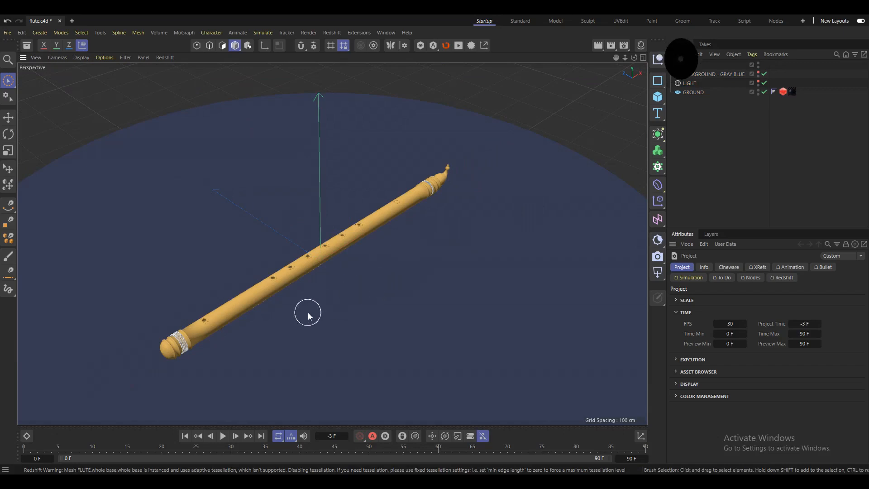
# Step: Examine the flute model from its overall shape to the rounded end cap, pearl band and finger holes
pyautogui.scroll(2, 332, 301)
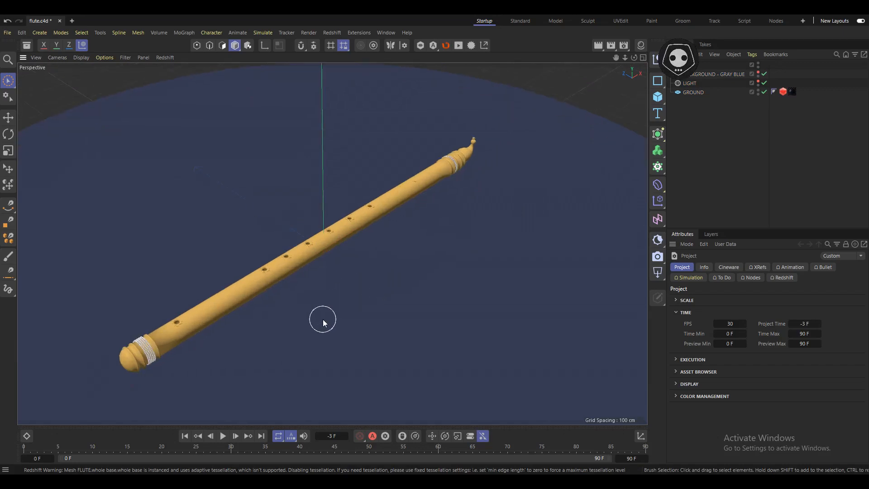
pyautogui.scroll(2, 323, 315)
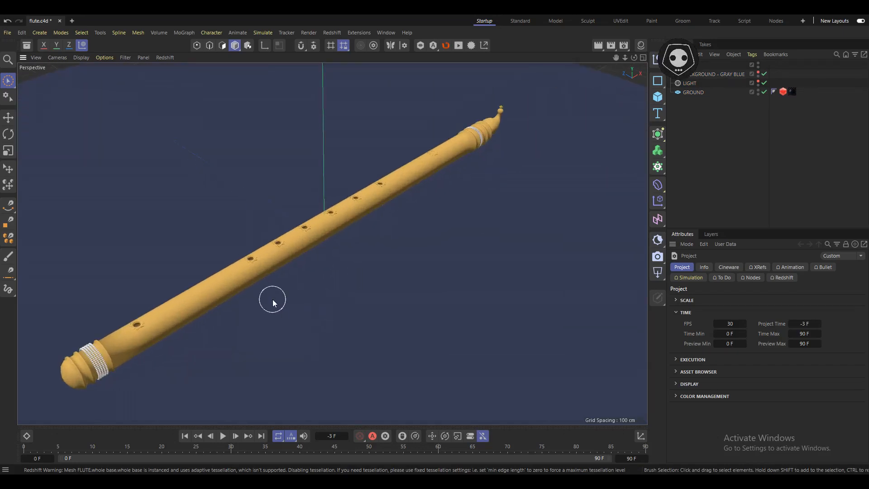
pyautogui.keyDown('alt'); pyautogui.moveTo(273, 300); pyautogui.dragTo(436, 250); pyautogui.keyUp('alt')
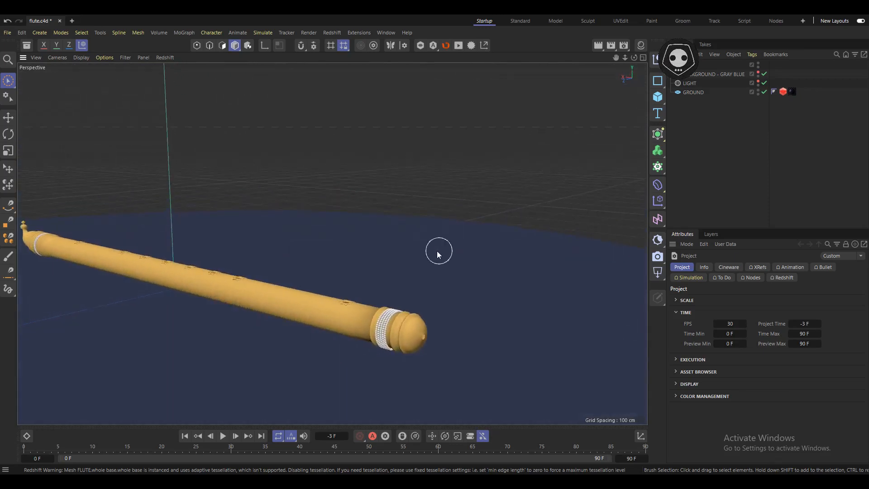
pyautogui.scroll(4, 297, 308)
pyautogui.keyDown('alt'); pyautogui.moveTo(297, 308); pyautogui.dragTo(330, 296, button='middle'); pyautogui.keyUp('alt')
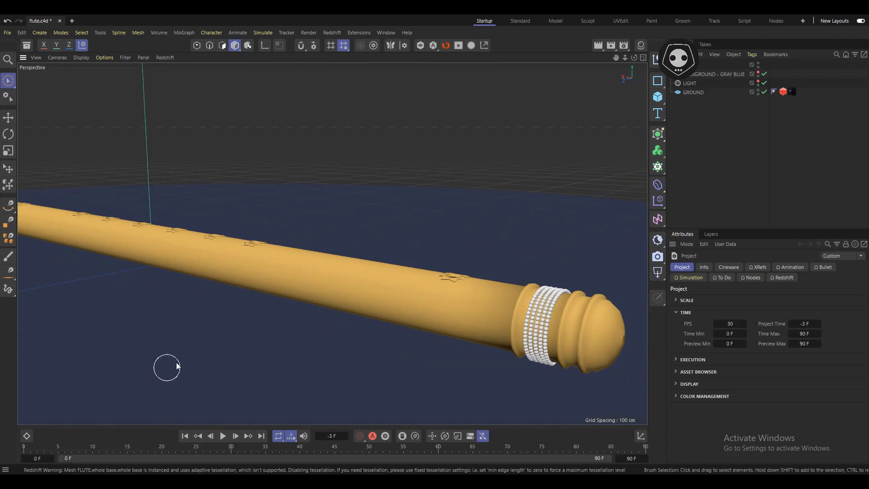
pyautogui.keyDown('alt'); pyautogui.moveTo(167, 365); pyautogui.dragTo(191, 322); pyautogui.keyUp('alt')
pyautogui.keyDown('alt'); pyautogui.moveTo(191, 322); pyautogui.dragTo(329, 412, button='middle'); pyautogui.keyUp('alt')
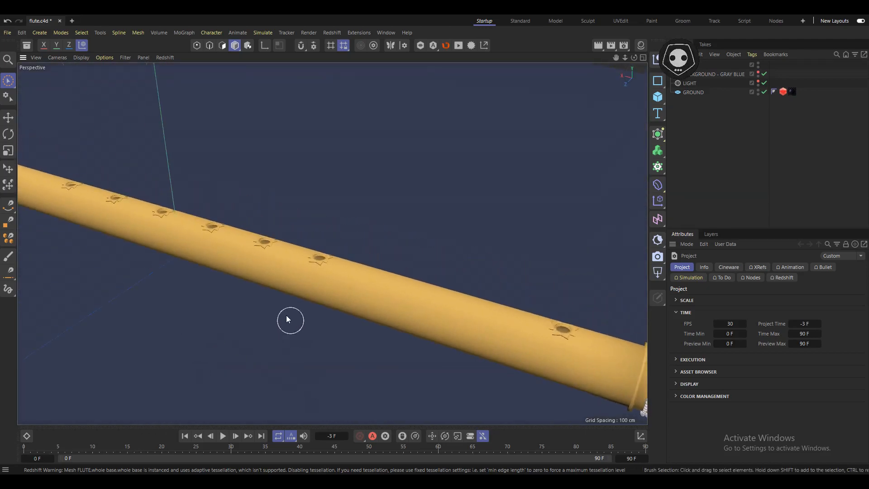
pyautogui.keyDown('alt'); pyautogui.moveTo(286, 316); pyautogui.dragTo(349, 346, button='middle'); pyautogui.keyUp('alt')
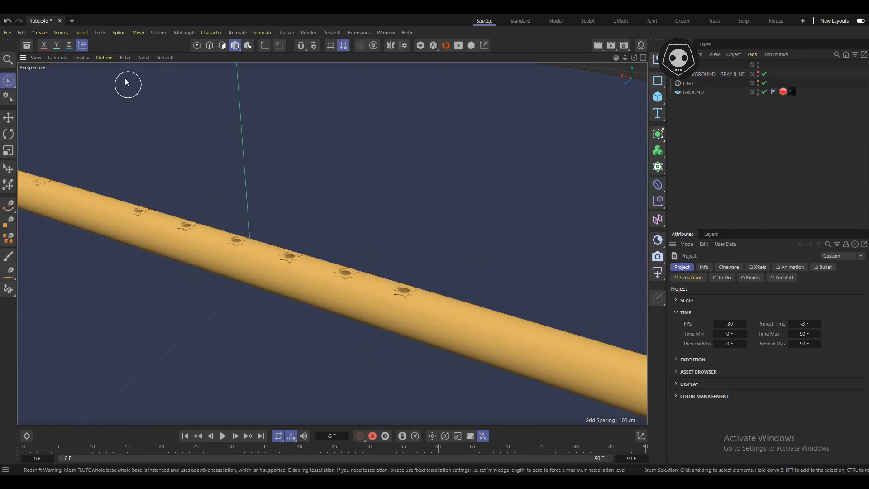
# Step: Switch the viewport display to Gouraud Shading (Lines) to reveal the flute's mesh
pyautogui.click(80, 57)
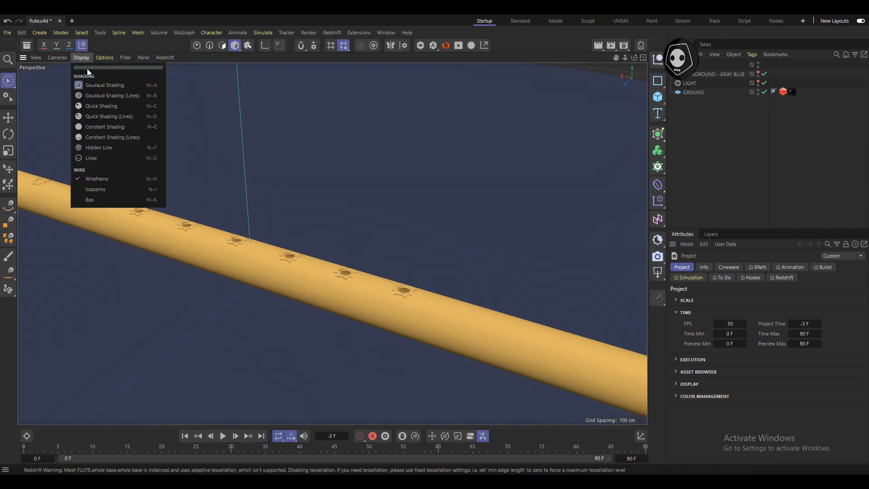
pyautogui.click(104, 98)
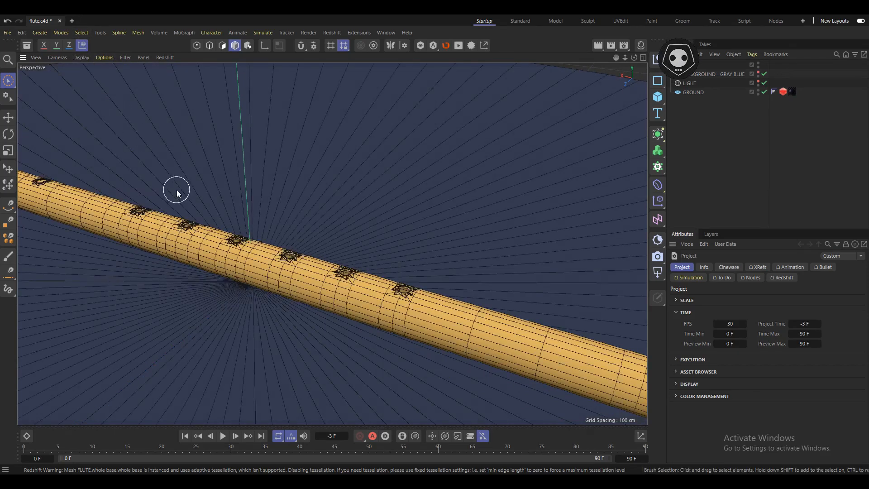
pyautogui.scroll(-2, 273, 255)
pyautogui.moveTo(327, 263)
pyautogui.keyDown('alt'); pyautogui.mouseDown(button='middle')
pyautogui.moveTo(190, 205)
pyautogui.moveTo(255, 231)
pyautogui.moveTo(206, 215)
pyautogui.moveTo(243, 235)
pyautogui.mouseUp(button='middle'); pyautogui.keyUp('alt')
pyautogui.scroll(3, 244, 235)
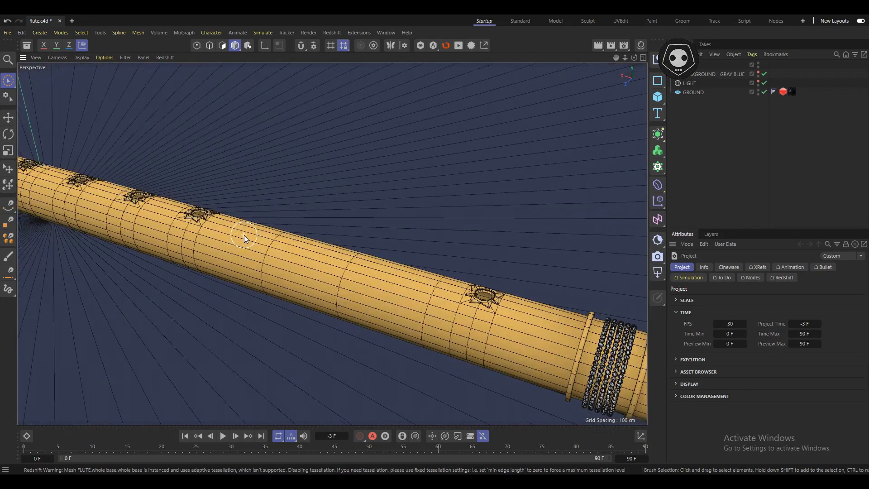
# Step: Select the flute body and set its Phong Angle to 40°
pyautogui.click(280, 249)
pyautogui.scroll(2, 685, 121)
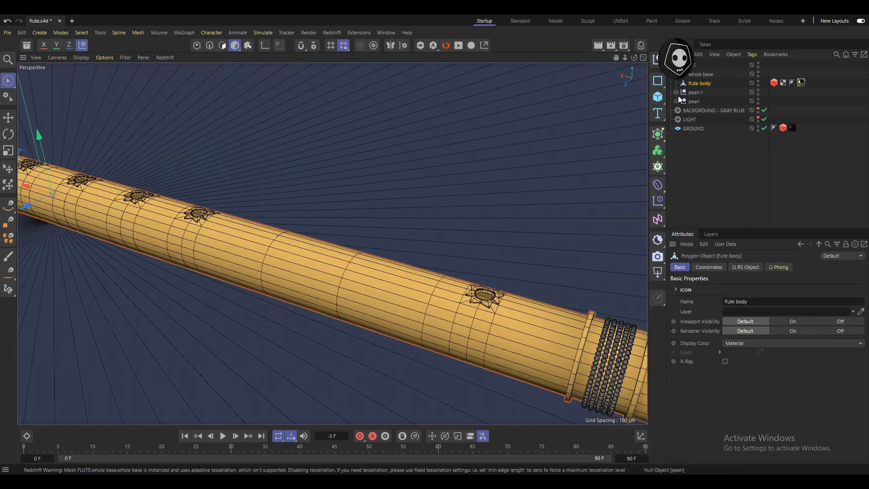
pyautogui.click(778, 269)
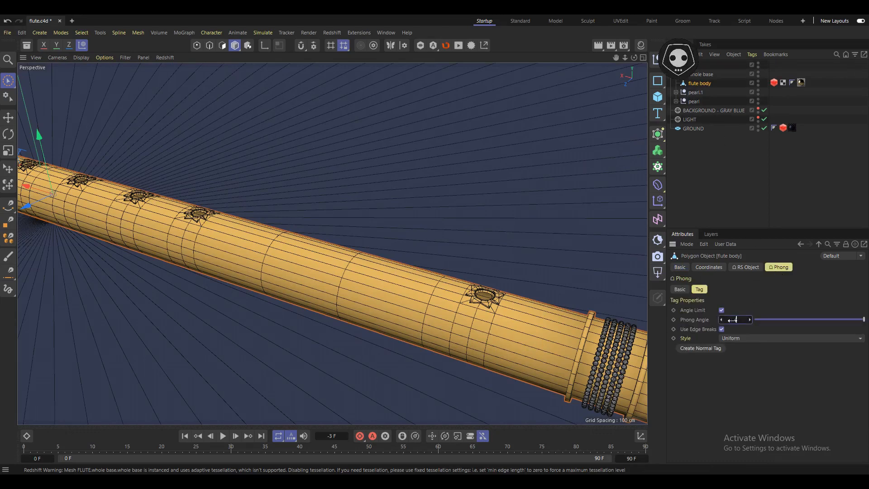
pyautogui.write('40')
pyautogui.press('Return')
# Step: Switch the viewport display to Gouraud Shading without lines to check the flute body's surface smoothing
pyautogui.scroll(-2, 361, 283)
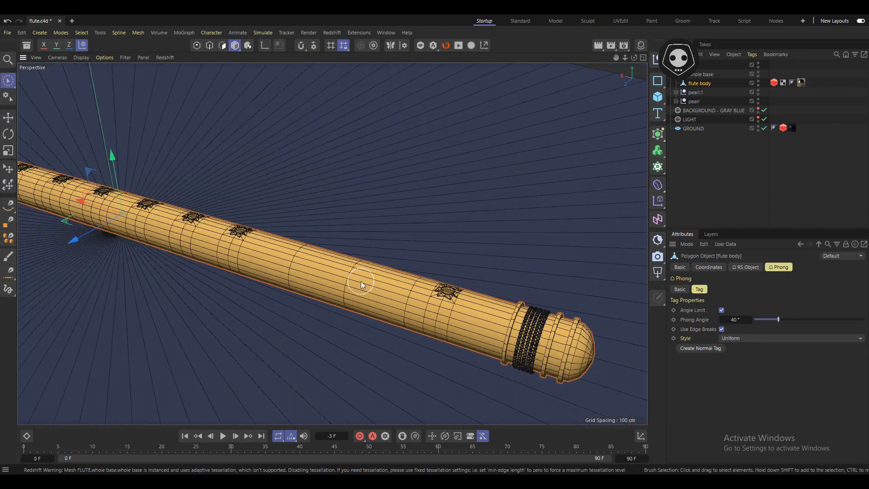
pyautogui.scroll(-1, 362, 283)
pyautogui.press('n')
pyautogui.press('a')
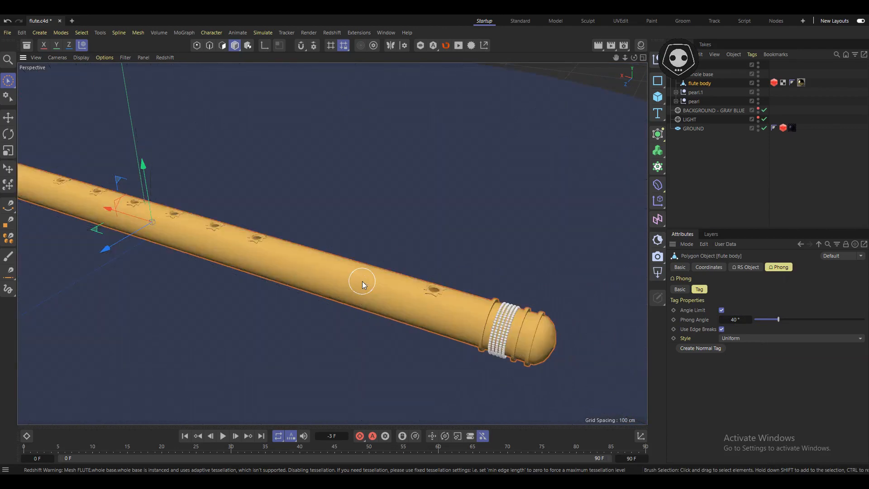
pyautogui.keyDown('alt'); pyautogui.moveTo(208, 270); pyautogui.dragTo(379, 317, button='middle'); pyautogui.keyUp('alt')
pyautogui.keyDown('alt'); pyautogui.moveTo(287, 291); pyautogui.dragTo(373, 309); pyautogui.keyUp('alt')
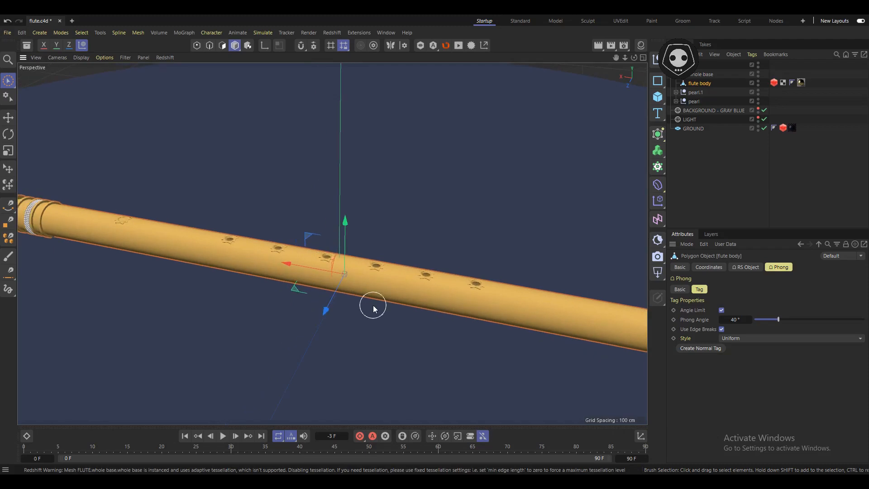
# Step: Return the viewport display to Gouraud Shading (Lines) for a closer look at the finger holes
pyautogui.press('n')
pyautogui.press('b')
pyautogui.scroll(10, 450, 285)
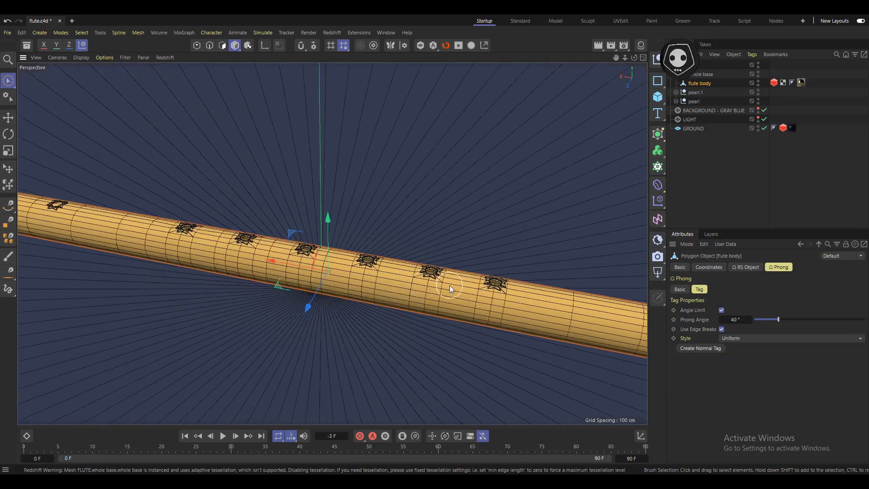
# Step: Examine the mesh topology around the star-shaped finger holes along the flute body
pyautogui.keyDown('alt'); pyautogui.moveTo(389, 285); pyautogui.dragTo(384, 313); pyautogui.keyUp('alt')
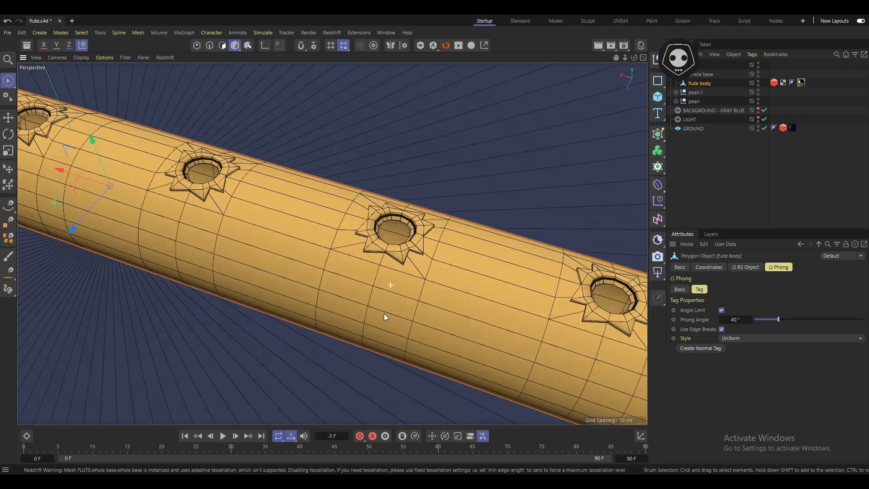
pyautogui.scroll(3, 400, 254)
pyautogui.scroll(5, 405, 232)
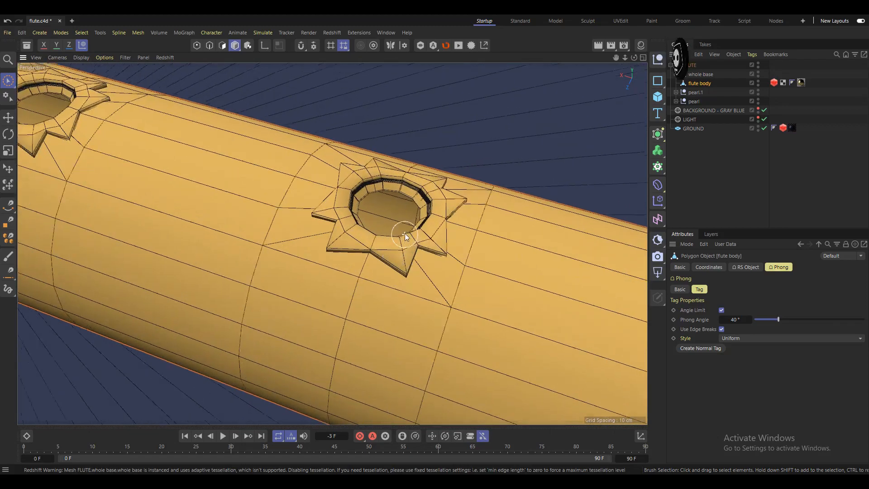
pyautogui.scroll(-10, 405, 232)
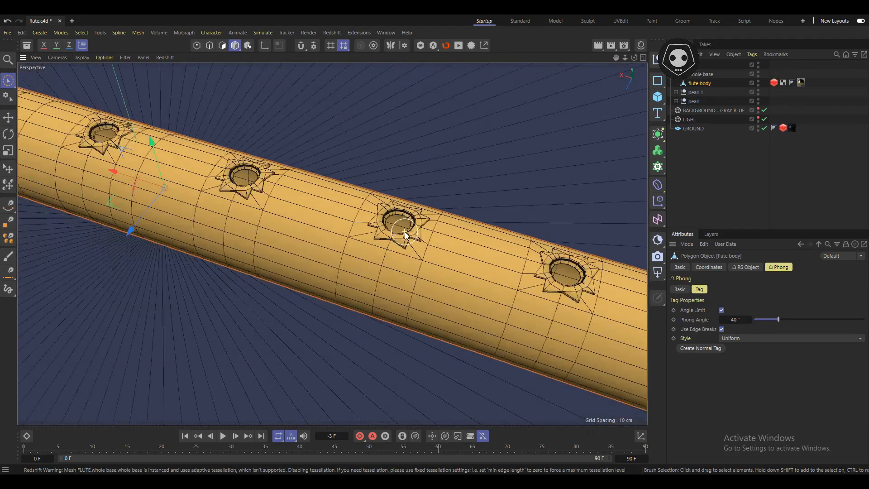
pyautogui.keyDown('alt'); pyautogui.moveTo(402, 274); pyautogui.dragTo(562, 325, button='middle'); pyautogui.keyUp('alt')
pyautogui.keyDown('alt'); pyautogui.moveTo(242, 230); pyautogui.dragTo(486, 343, button='middle'); pyautogui.keyUp('alt')
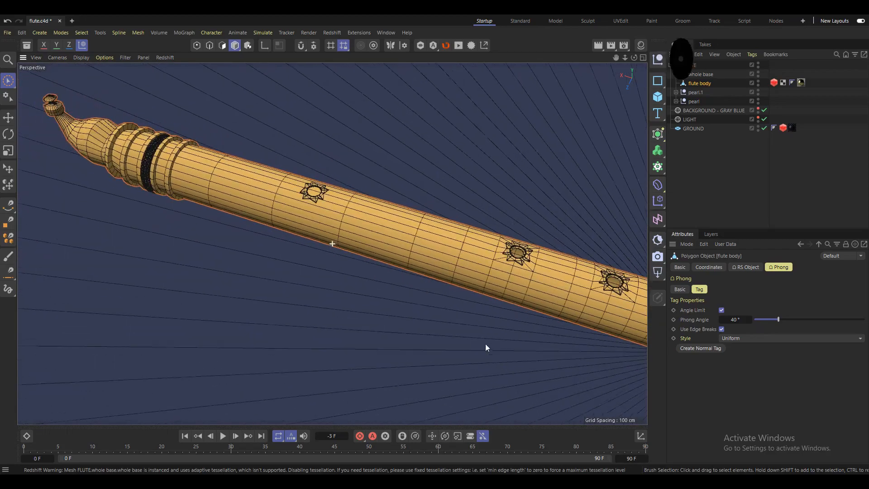
pyautogui.keyDown('alt'); pyautogui.moveTo(200, 217); pyautogui.dragTo(409, 317, button='middle'); pyautogui.keyUp('alt')
pyautogui.keyDown('alt'); pyautogui.moveTo(268, 234); pyautogui.dragTo(333, 289, button='middle'); pyautogui.keyUp('alt')
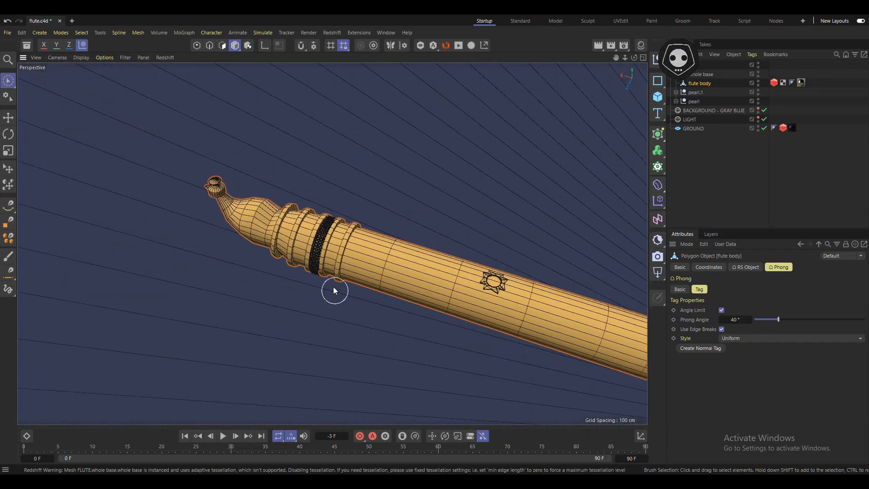
# Step: Examine the mesh of the flute's curved tip, raised rings and pearl band from several angles
pyautogui.scroll(4, 331, 260)
pyautogui.keyDown('alt'); pyautogui.moveTo(330, 260); pyautogui.dragTo(417, 185); pyautogui.keyUp('alt')
pyautogui.scroll(-6, 415, 188)
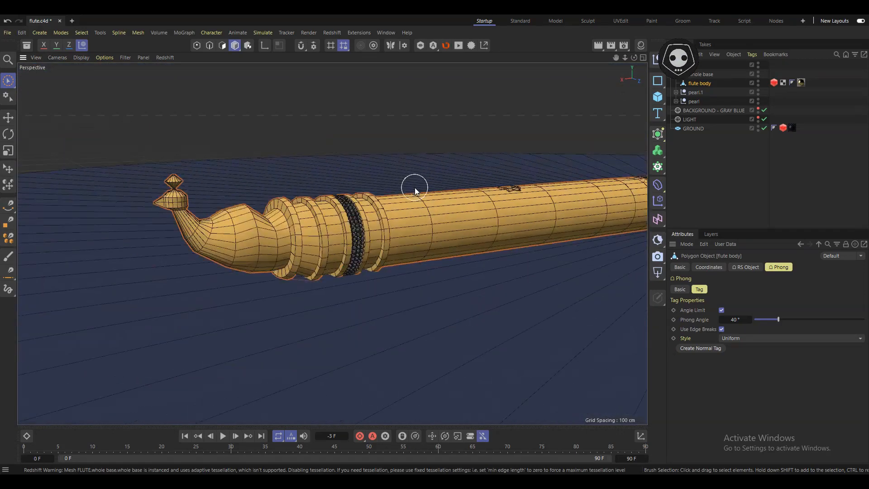
pyautogui.scroll(2, 379, 203)
pyautogui.scroll(2, 409, 212)
pyautogui.keyDown('alt'); pyautogui.moveTo(503, 215); pyautogui.dragTo(365, 238, button='middle'); pyautogui.keyUp('alt')
pyautogui.scroll(4, 219, 252)
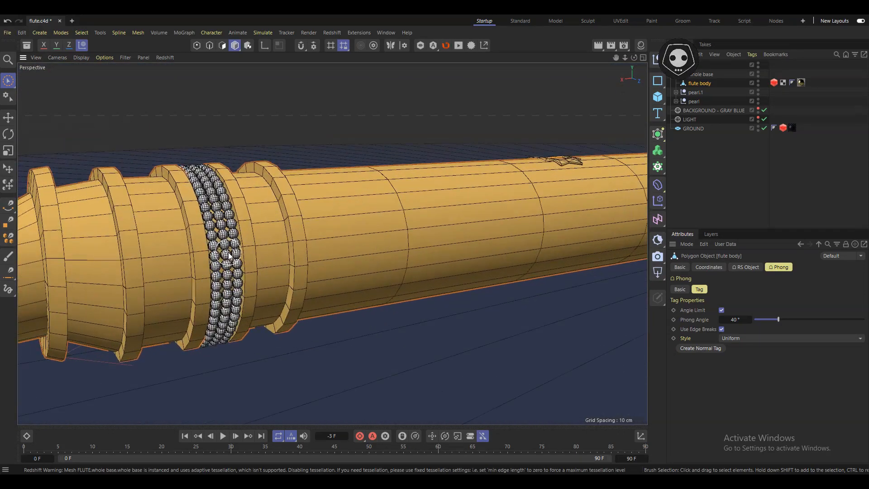
pyautogui.scroll(-6, 241, 252)
pyautogui.moveTo(294, 262)
pyautogui.keyDown('alt'); pyautogui.mouseDown(button='middle')
pyautogui.moveTo(263, 267)
pyautogui.moveTo(300, 272)
pyautogui.mouseUp(button='middle'); pyautogui.keyUp('alt')
pyautogui.keyDown('alt'); pyautogui.moveTo(300, 271); pyautogui.dragTo(290, 286); pyautogui.keyUp('alt')
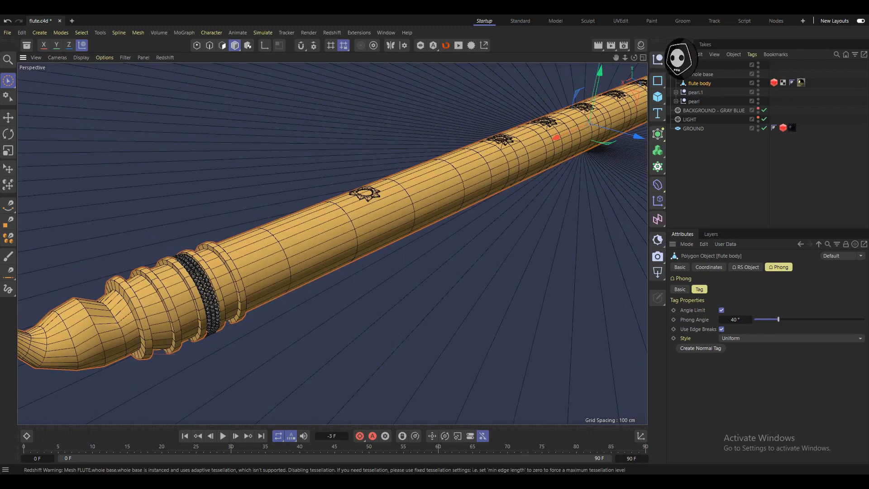
pyautogui.scroll(-2, 163, 349)
pyautogui.keyDown('alt'); pyautogui.moveTo(161, 338); pyautogui.dragTo(256, 318); pyautogui.keyUp('alt')
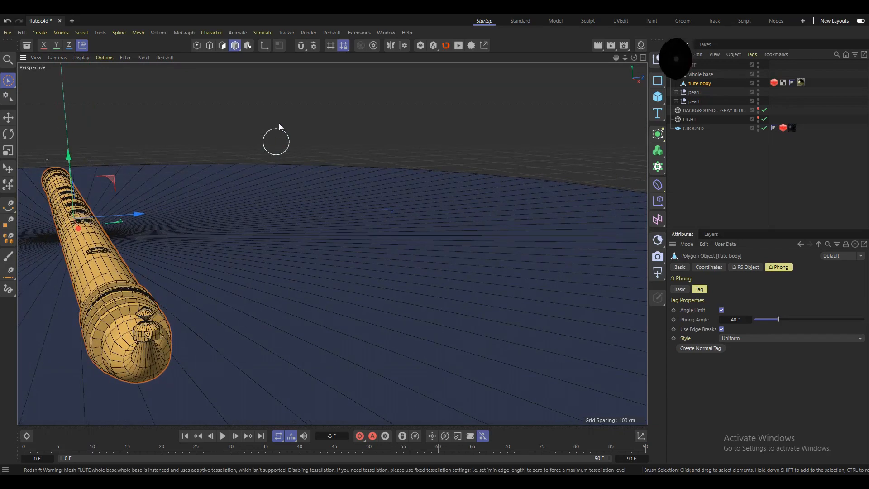
# Step: Deselect the flute body and inspect the mesh of the rings and pearl band near the curved tip
pyautogui.click(272, 150)
pyautogui.keyDown('alt'); pyautogui.moveTo(215, 255); pyautogui.dragTo(392, 272); pyautogui.keyUp('alt')
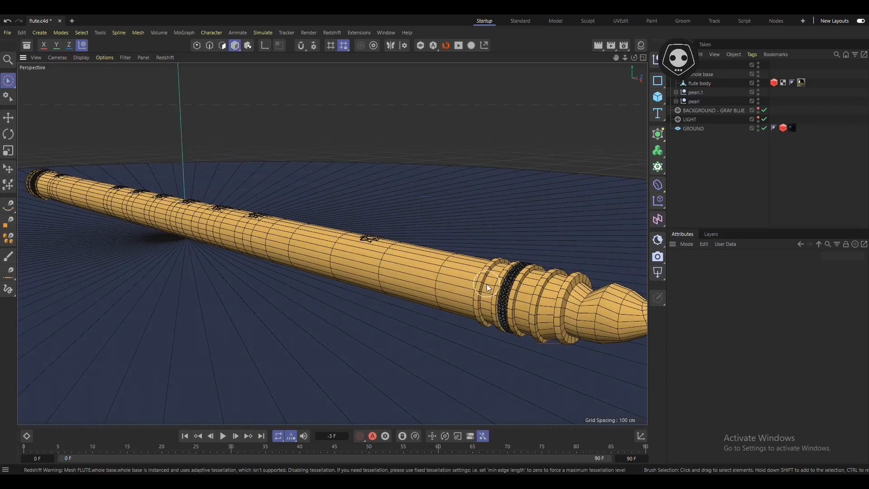
pyautogui.scroll(6, 487, 284)
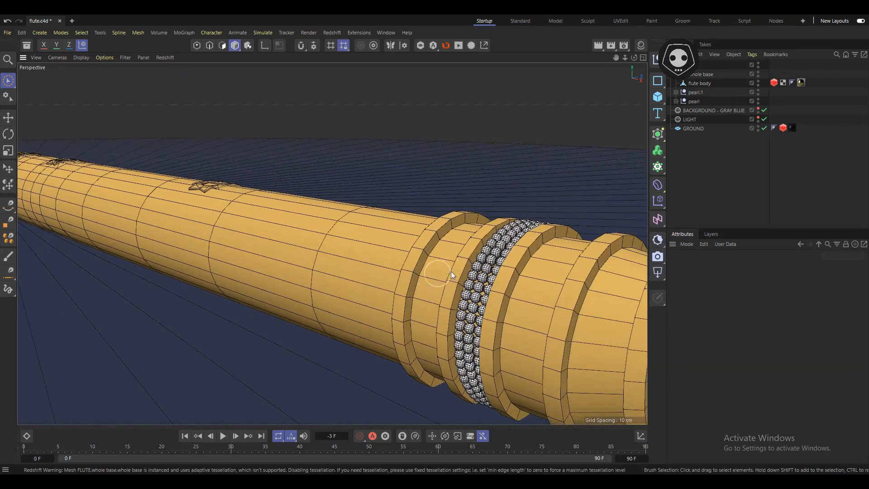
pyautogui.scroll(2, 452, 271)
pyautogui.scroll(-7, 452, 271)
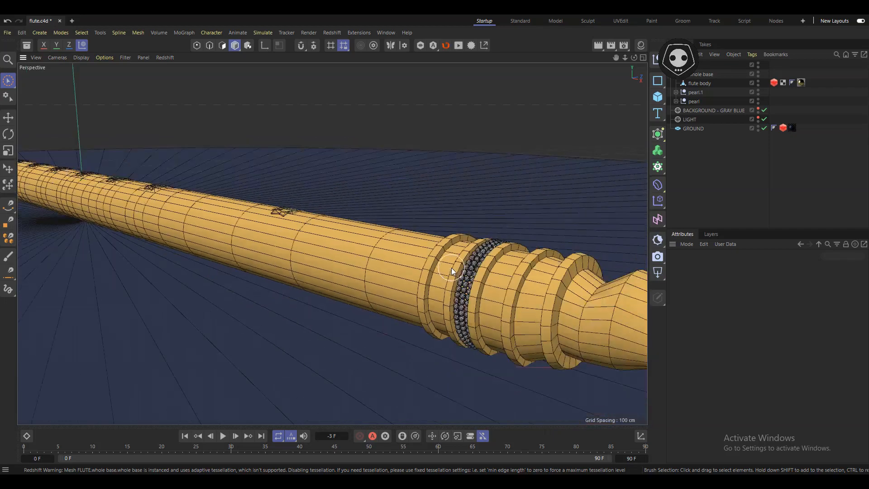
pyautogui.scroll(-3, 452, 267)
# Step: Inspect the mesh of the flute's rounded end cap and the wide pearl band beside it
pyautogui.keyDown('alt'); pyautogui.moveTo(155, 229); pyautogui.dragTo(425, 332, button='middle'); pyautogui.keyUp('alt')
pyautogui.keyDown('alt'); pyautogui.moveTo(243, 279); pyautogui.dragTo(314, 344, button='middle'); pyautogui.keyUp('alt')
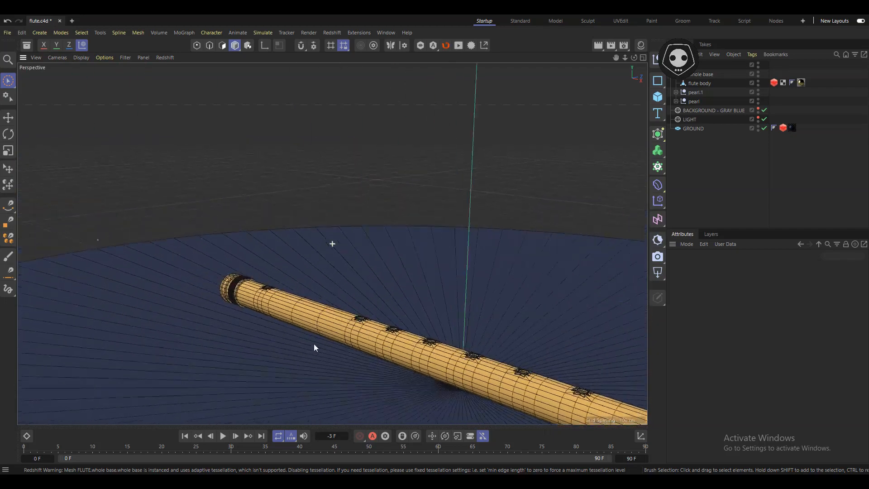
pyautogui.scroll(8, 263, 319)
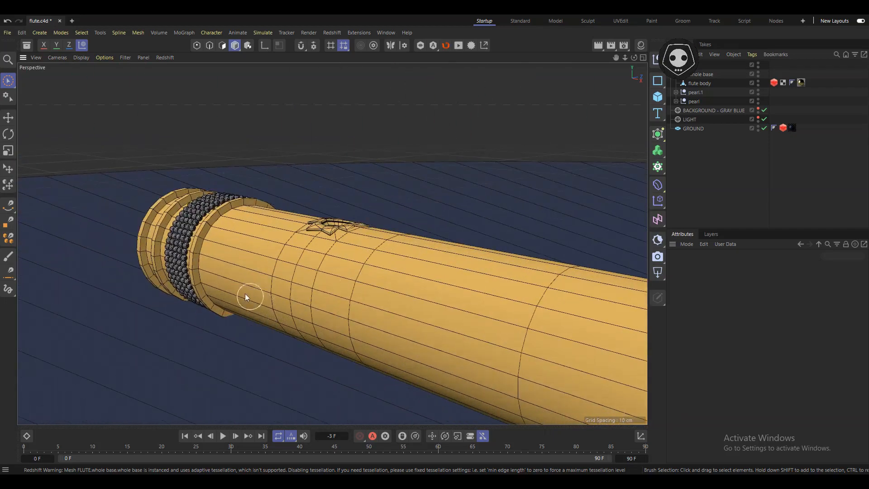
pyautogui.keyDown('alt'); pyautogui.moveTo(246, 295); pyautogui.dragTo(372, 278); pyautogui.keyUp('alt')
pyautogui.scroll(-5, 371, 278)
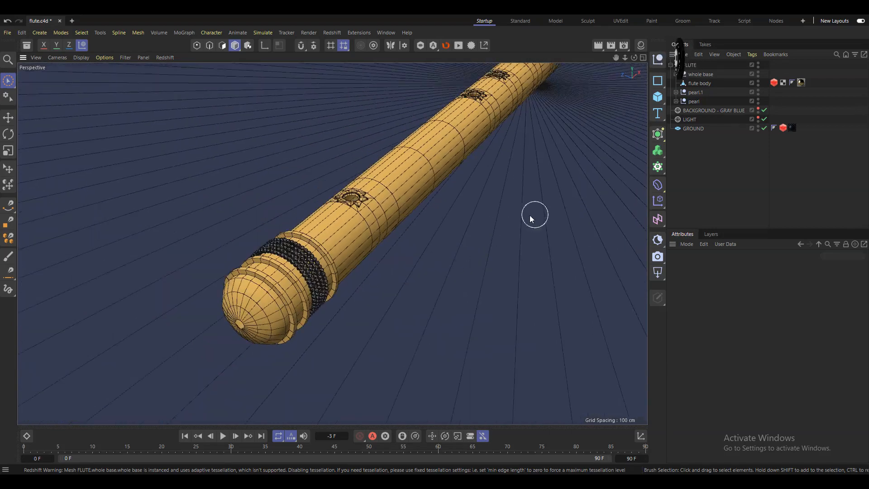
pyautogui.keyDown('alt'); pyautogui.moveTo(530, 218); pyautogui.dragTo(285, 245); pyautogui.keyUp('alt')
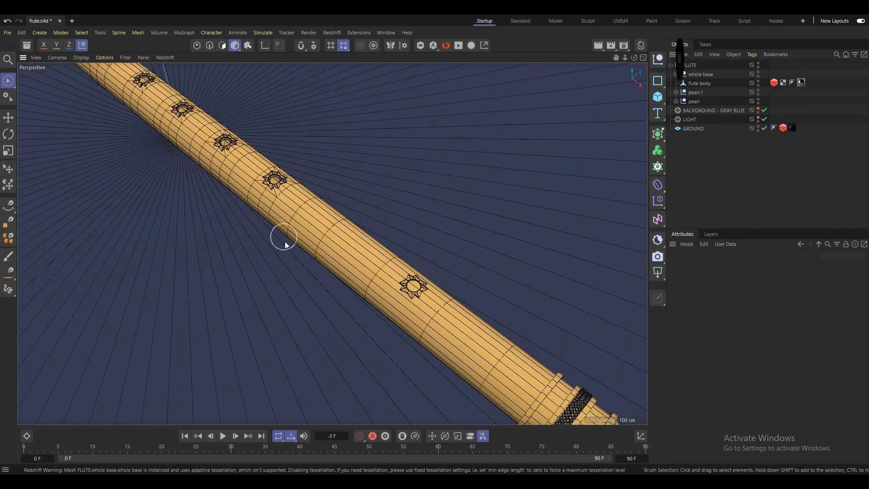
# Step: Switch to the Redshift RenderView window to view the rendered pearl band and curved tip of the flute
pyautogui.keyDown('alt'); pyautogui.moveTo(382, 312); pyautogui.dragTo(264, 227, button='middle'); pyautogui.keyUp('alt')
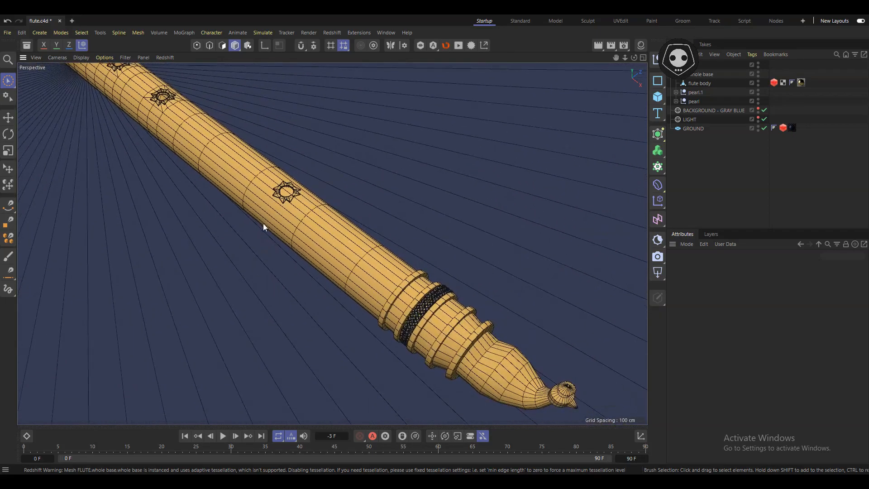
pyautogui.keyDown('alt'); pyautogui.moveTo(264, 226); pyautogui.dragTo(345, 229); pyautogui.keyUp('alt')
pyautogui.scroll(5, 432, 312)
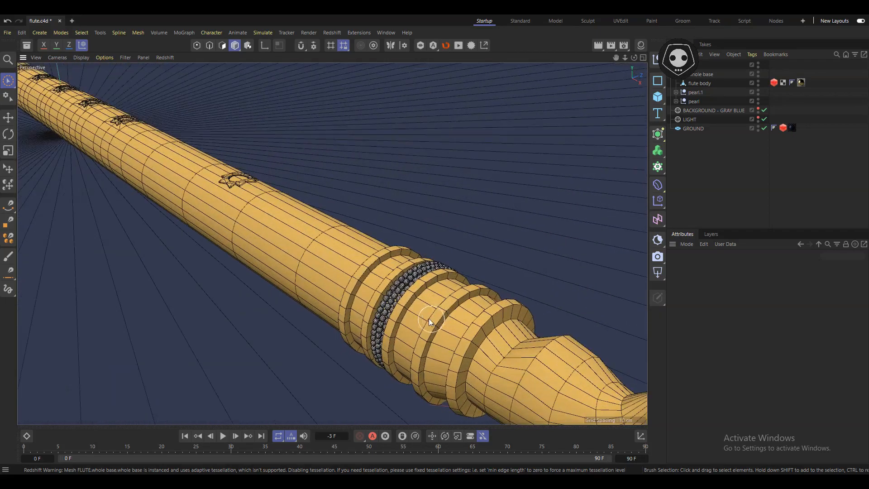
pyautogui.scroll(-5, 334, 259)
pyautogui.keyDown('alt'); pyautogui.moveTo(327, 266); pyautogui.dragTo(340, 243); pyautogui.keyUp('alt')
pyautogui.moveTo(309, 275)
pyautogui.keyDown('alt'); pyautogui.mouseDown()
pyautogui.moveTo(317, 276)
pyautogui.moveTo(310, 322)
pyautogui.moveTo(316, 309)
pyautogui.mouseUp(); pyautogui.keyUp('alt')
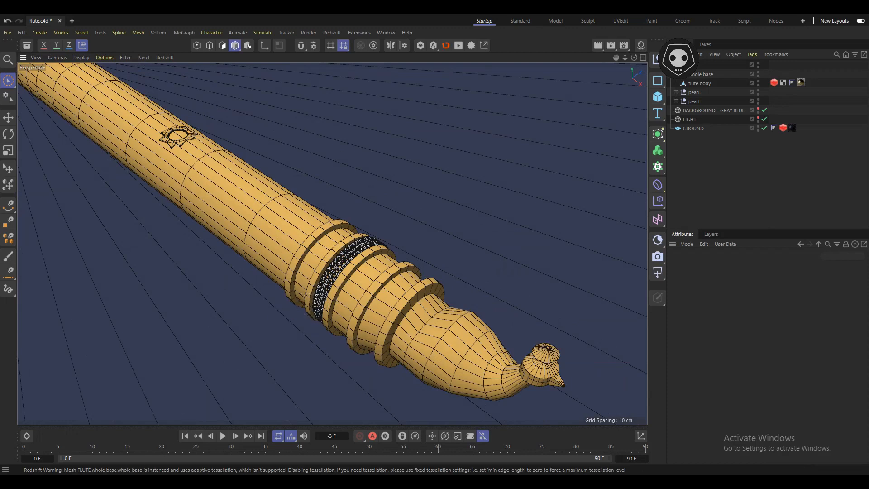
pyautogui.hotkey('alt', 'Tab')
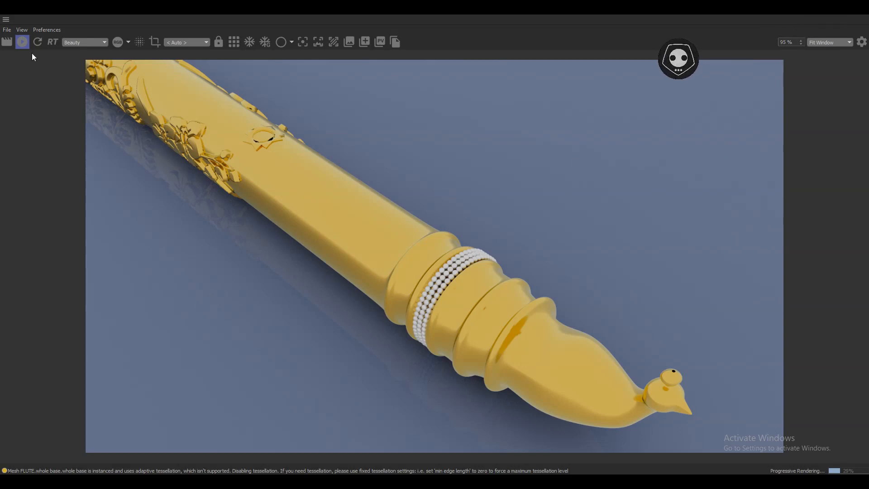
# Step: Stop the Redshift render of the curved tip and return to the modeling viewport to view the flute from another side
pyautogui.click(23, 42)
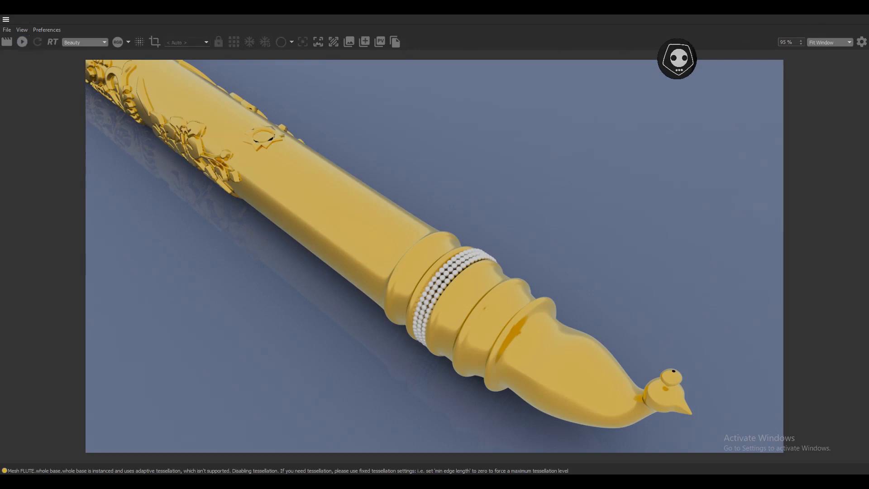
pyautogui.hotkey('alt', 'Tab')
pyautogui.scroll(-2, 301, 287)
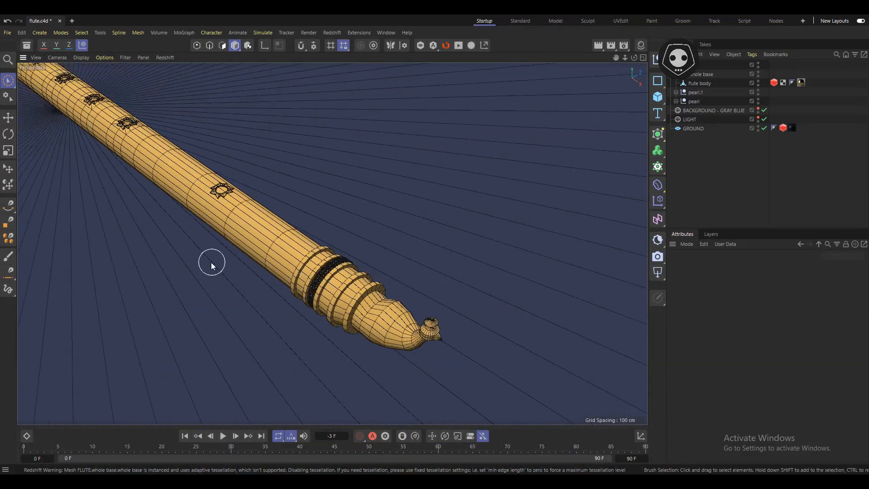
pyautogui.moveTo(211, 262)
pyautogui.keyDown('alt'); pyautogui.mouseDown()
pyautogui.moveTo(394, 334)
pyautogui.moveTo(365, 291)
pyautogui.moveTo(303, 250)
pyautogui.moveTo(293, 222)
pyautogui.moveTo(386, 245)
pyautogui.moveTo(497, 227)
pyautogui.moveTo(379, 251)
pyautogui.moveTo(328, 288)
pyautogui.moveTo(405, 261)
pyautogui.moveTo(347, 272)
pyautogui.moveTo(332, 263)
pyautogui.moveTo(318, 289)
pyautogui.mouseUp(); pyautogui.keyUp('alt')
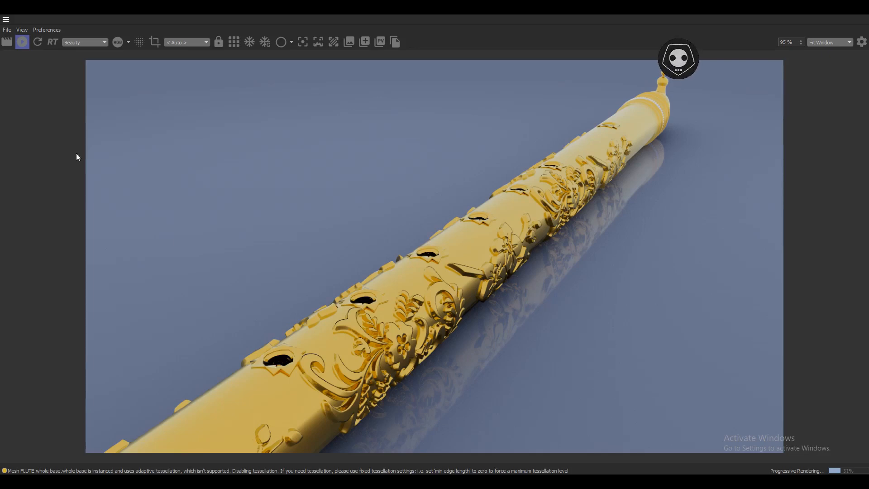
# Step: Stop the render of the finger holes and inspect the mesh along the flute body, wide pearl band and rounded end cap
pyautogui.click(21, 42)
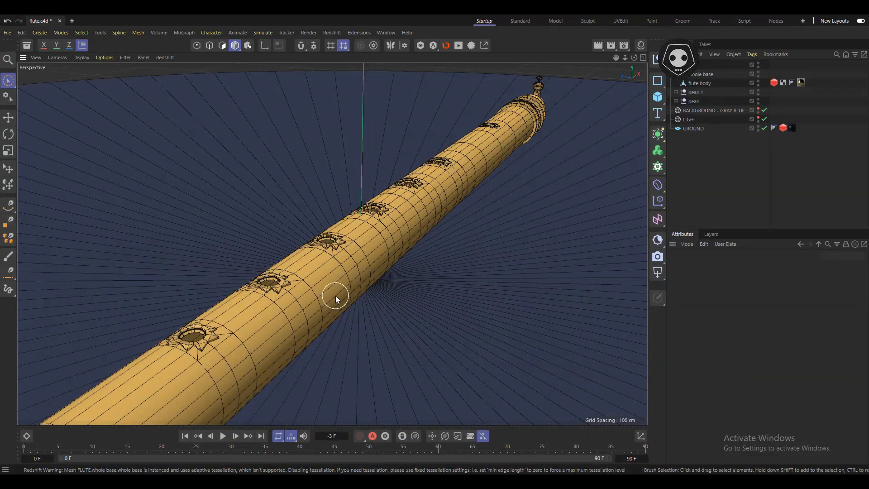
pyautogui.scroll(-3, 336, 295)
pyautogui.keyDown('alt'); pyautogui.moveTo(320, 310); pyautogui.dragTo(432, 246, button='middle'); pyautogui.keyUp('alt')
pyautogui.scroll(-1, 385, 272)
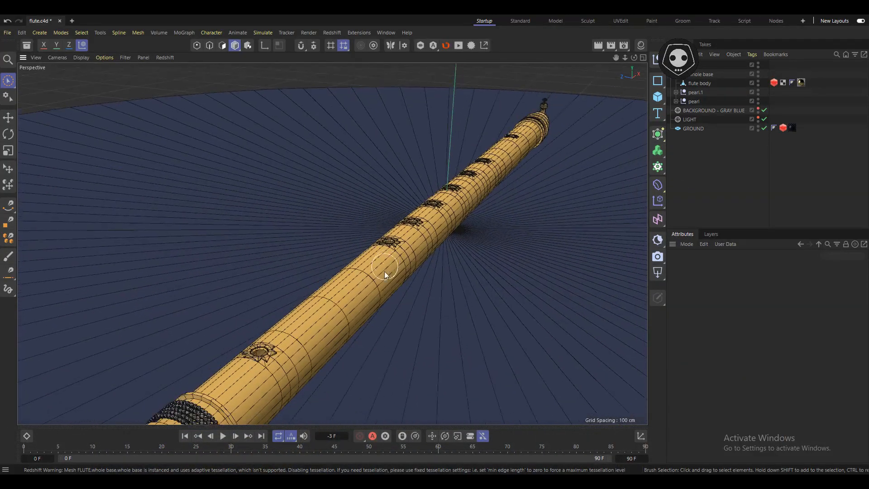
pyautogui.keyDown('alt'); pyautogui.moveTo(384, 271); pyautogui.dragTo(379, 244, button='middle'); pyautogui.keyUp('alt')
pyautogui.keyDown('alt'); pyautogui.moveTo(278, 307); pyautogui.dragTo(333, 262, button='middle'); pyautogui.keyUp('alt')
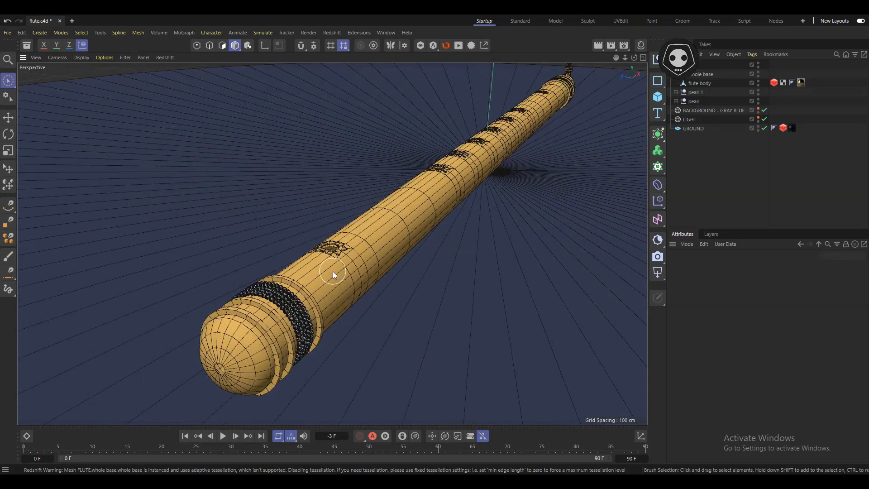
pyautogui.scroll(5, 246, 314)
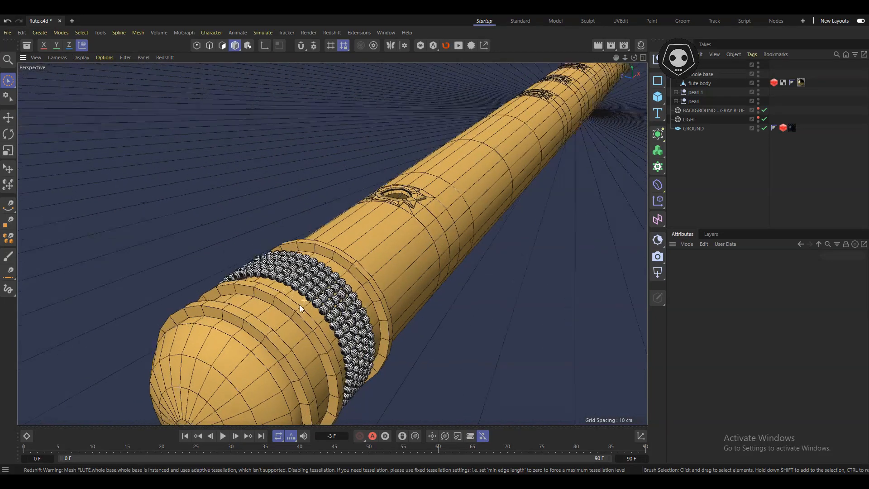
pyautogui.scroll(8, 300, 305)
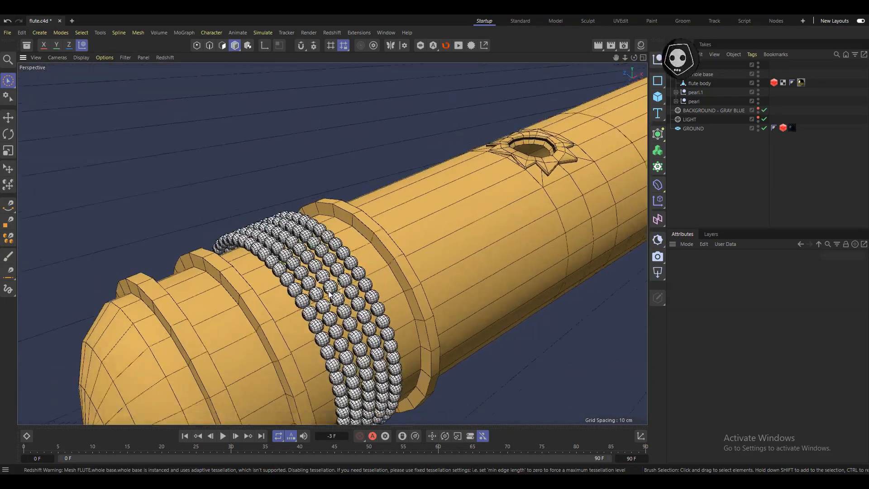
# Step: Frame the whole flute diagonally in the perspective view, with the curved tip nearest the viewer
pyautogui.scroll(-10, 329, 295)
pyautogui.keyDown('alt'); pyautogui.moveTo(550, 212); pyautogui.dragTo(208, 307, button='middle'); pyautogui.keyUp('alt')
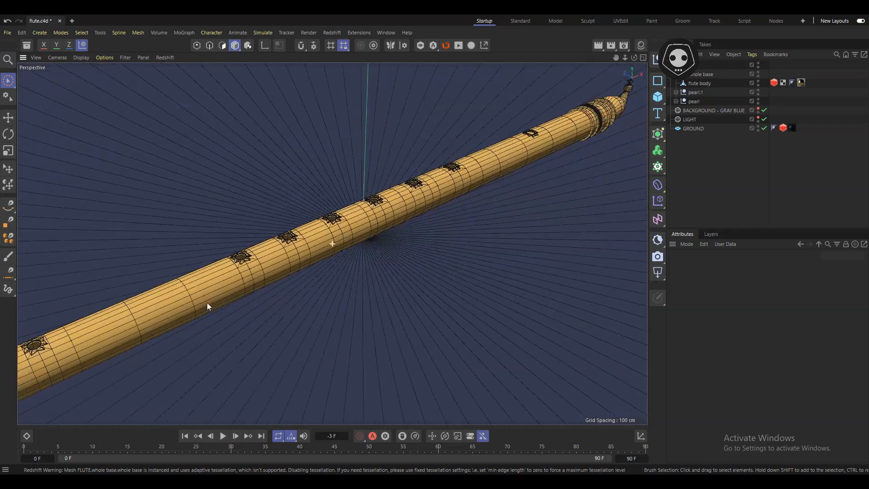
pyautogui.keyDown('alt'); pyautogui.moveTo(386, 256); pyautogui.dragTo(160, 229); pyautogui.keyUp('alt')
pyautogui.scroll(2, 325, 240)
pyautogui.keyDown('alt'); pyautogui.moveTo(332, 241); pyautogui.dragTo(275, 289); pyautogui.keyUp('alt')
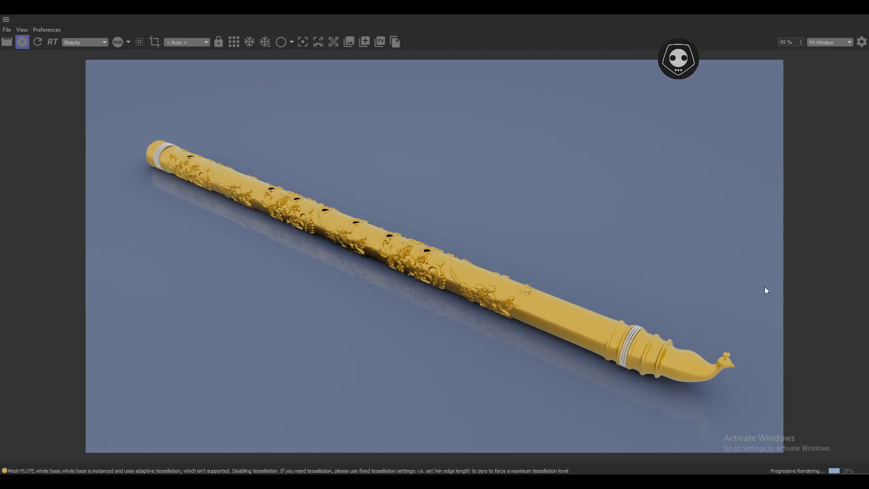
# Step: Stop the Redshift render of the whole flute and close the flute.c4d project
pyautogui.click(22, 43)
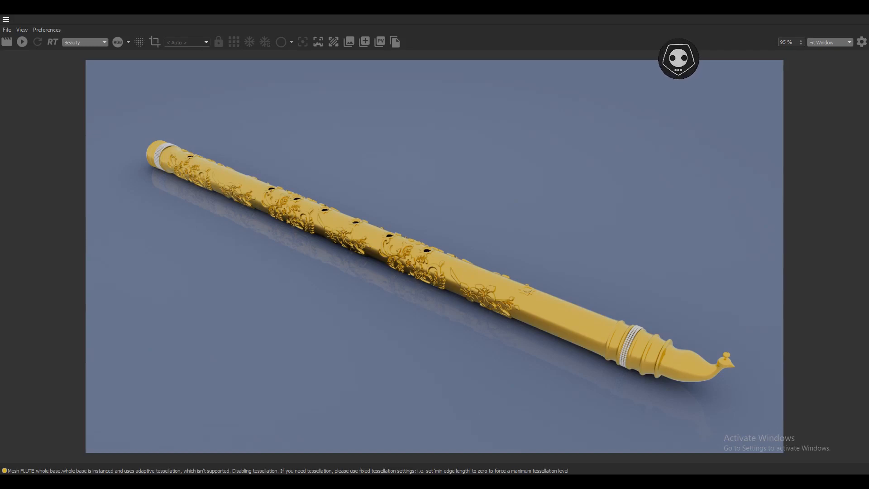
pyautogui.click(821, 7)
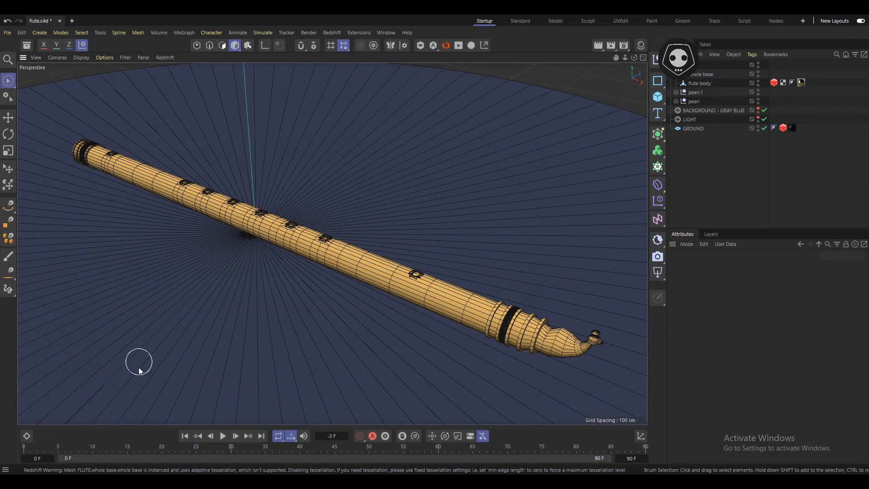
pyautogui.click(59, 21)
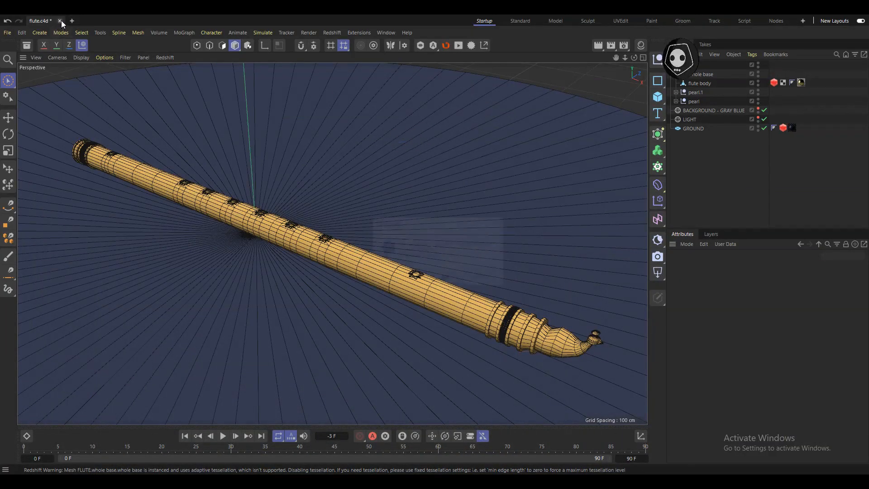
pyautogui.click(446, 277)
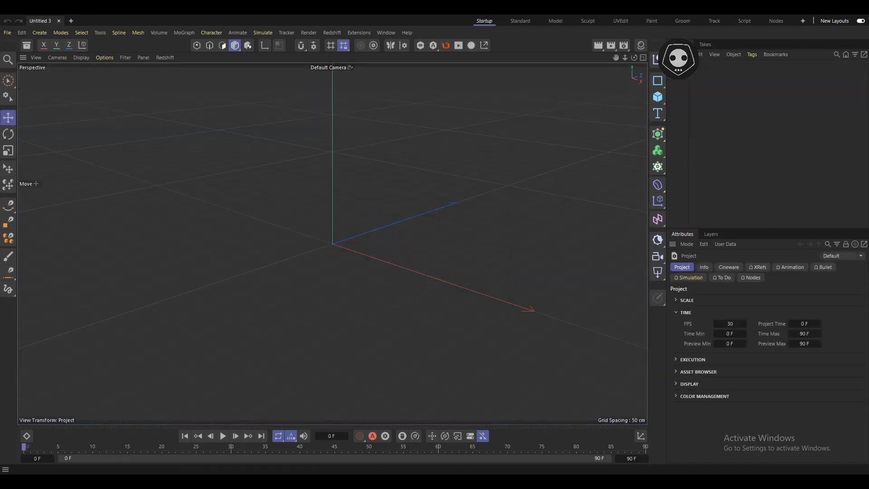